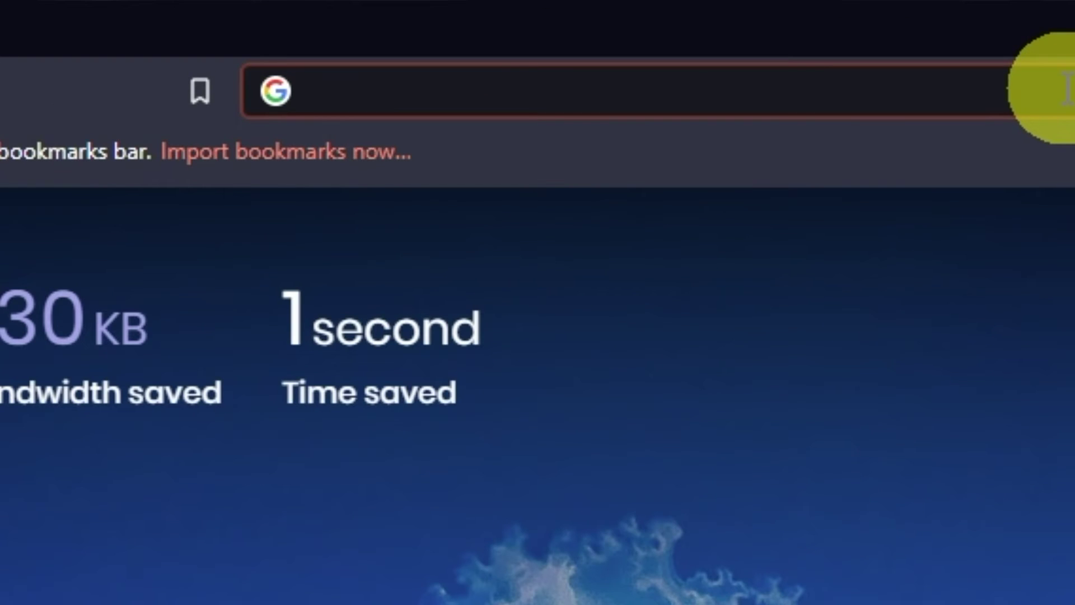
Go to 192.168.1.1 in Brave to load the TP-Link router login page
{"action": "type", "text": "192.168"}
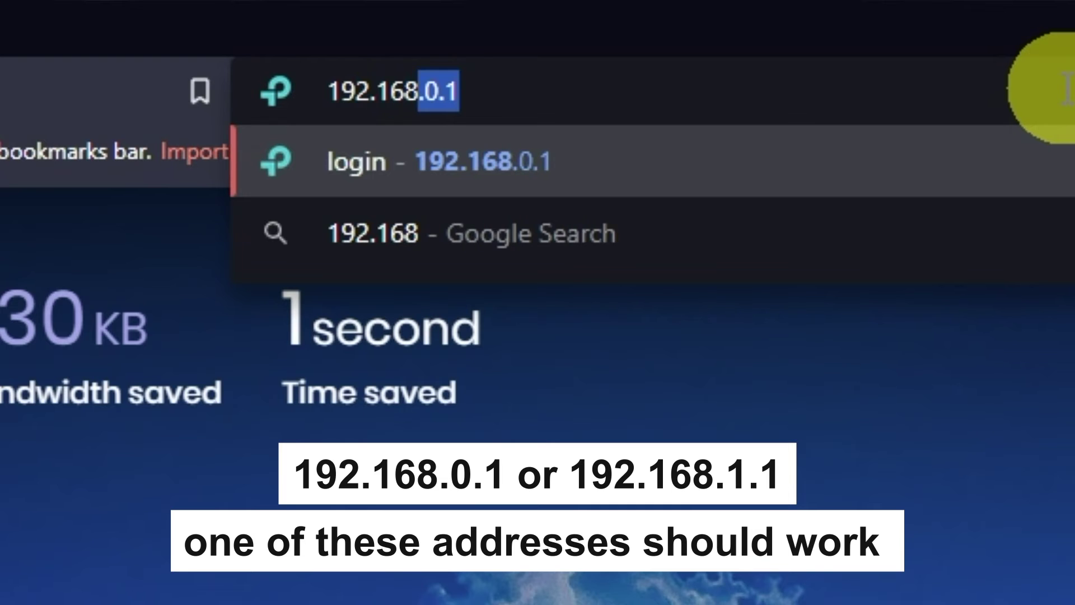
{"action": "type", "text": ".1.1"}
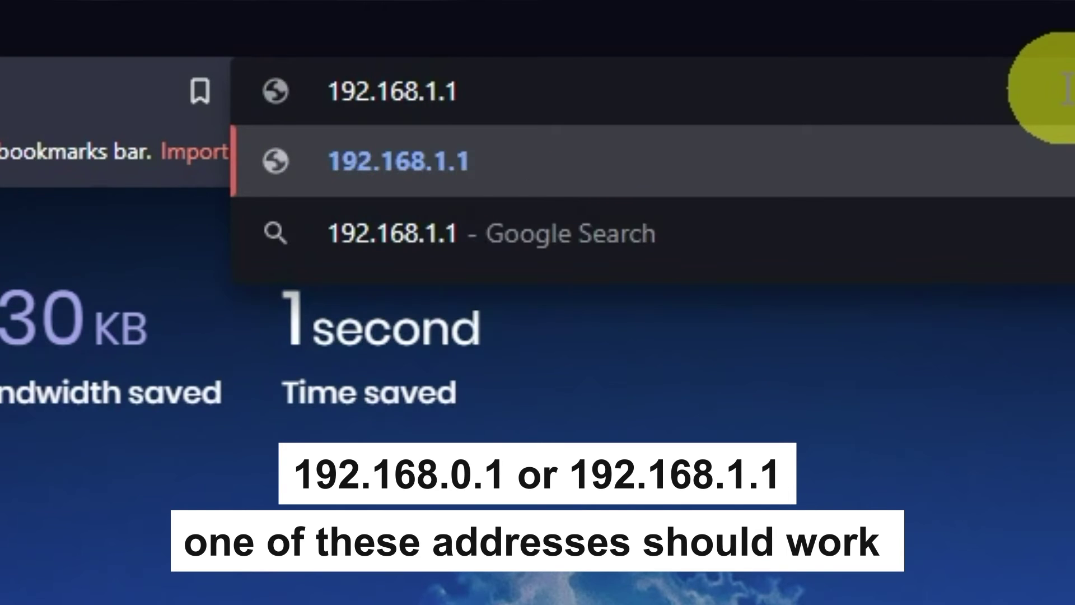
{"action": "key", "text": "Return"}
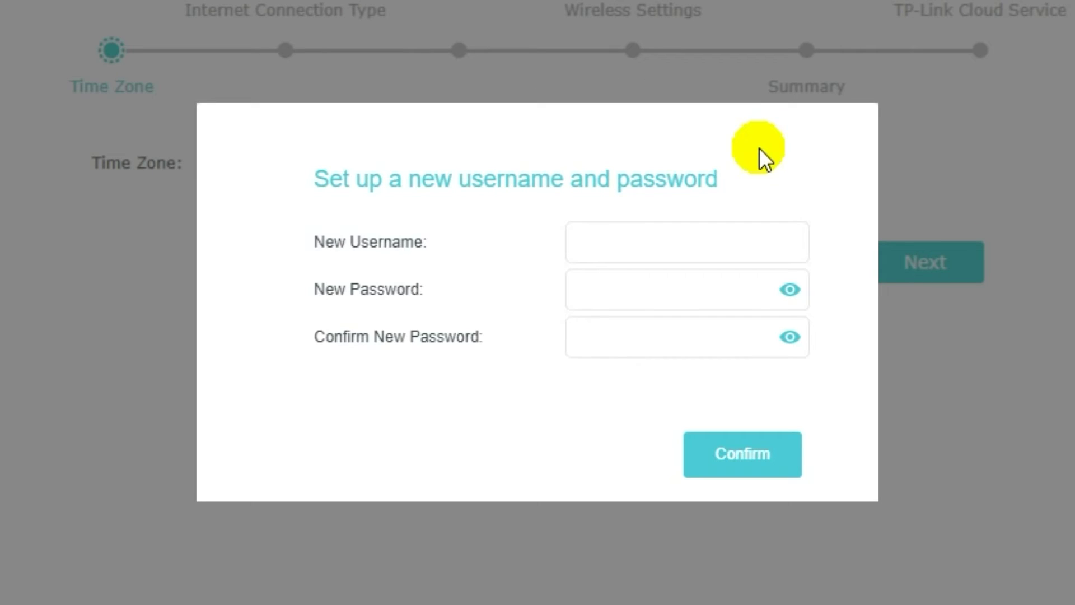
Create the admin account with a new username and password, confirming the password, and save
{"action": "left_click", "coordinate": [670, 245]}
{"action": "type", "text": "na"}
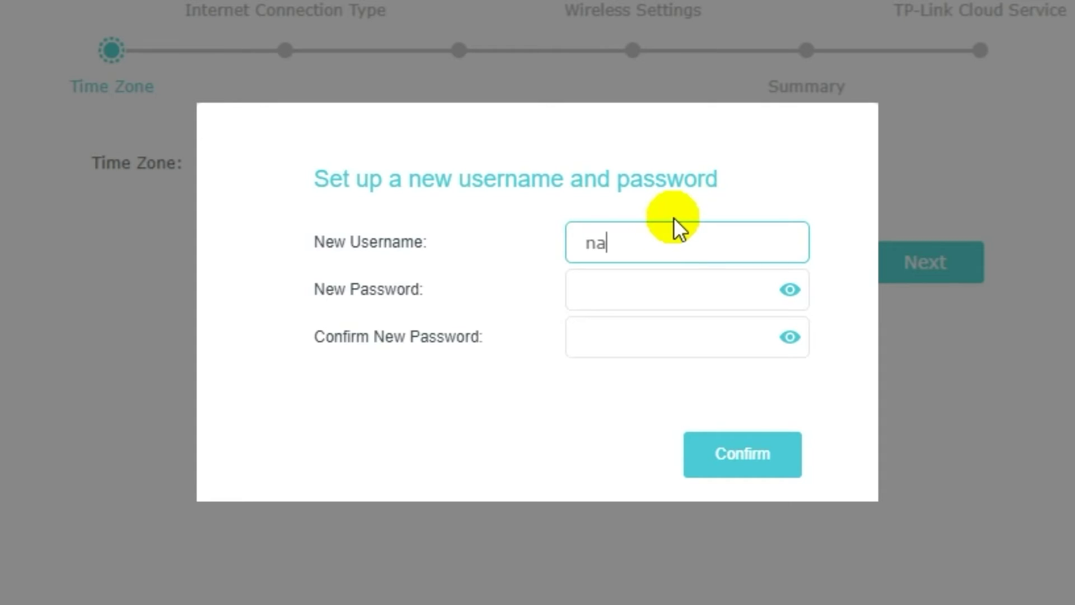
{"action": "type", "text": "me"}
{"action": "left_click", "coordinate": [653, 282]}
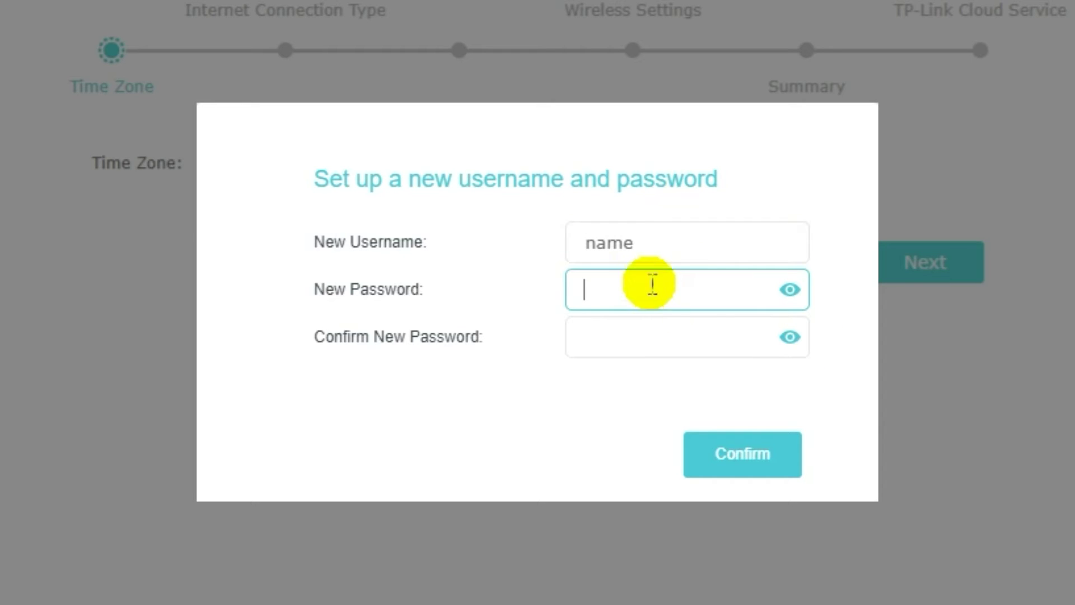
{"action": "type", "text": "pass"}
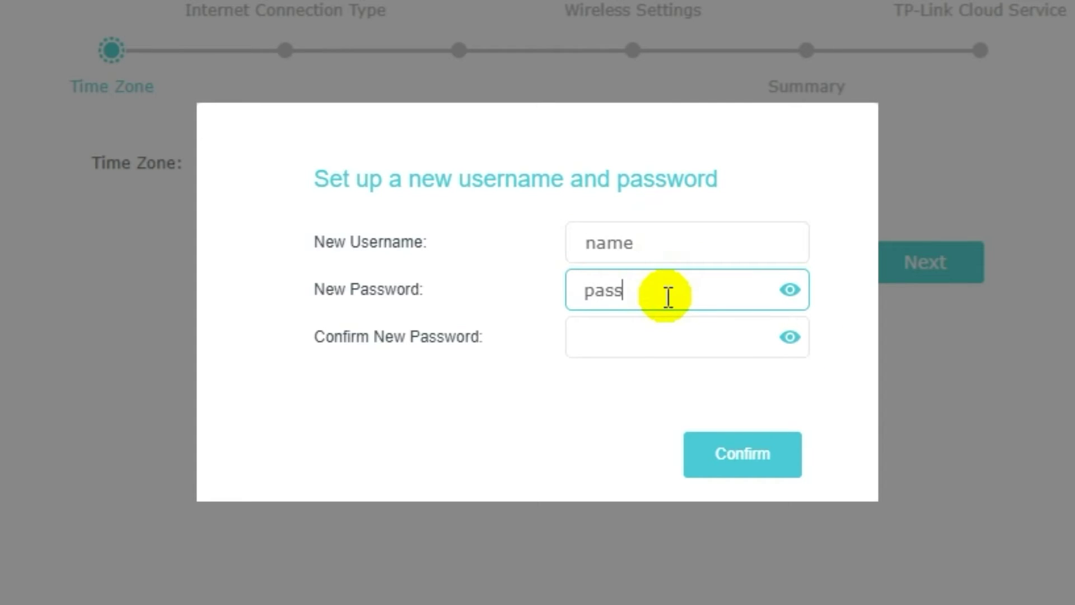
{"action": "type", "text": "word"}
{"action": "left_click", "coordinate": [662, 334]}
{"action": "type", "text": "passwor"}
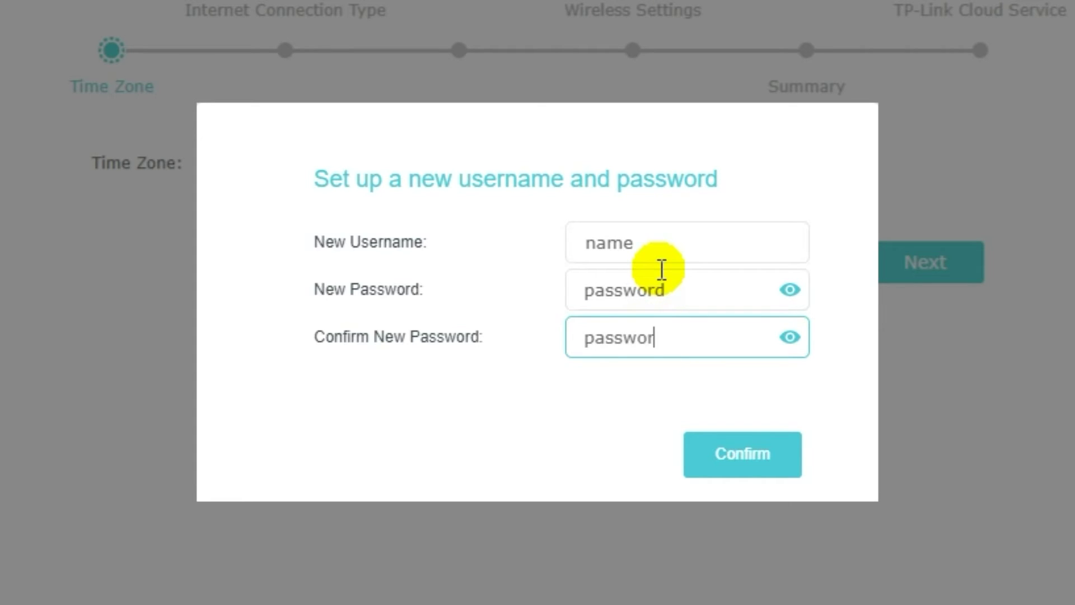
{"action": "type", "text": "d"}
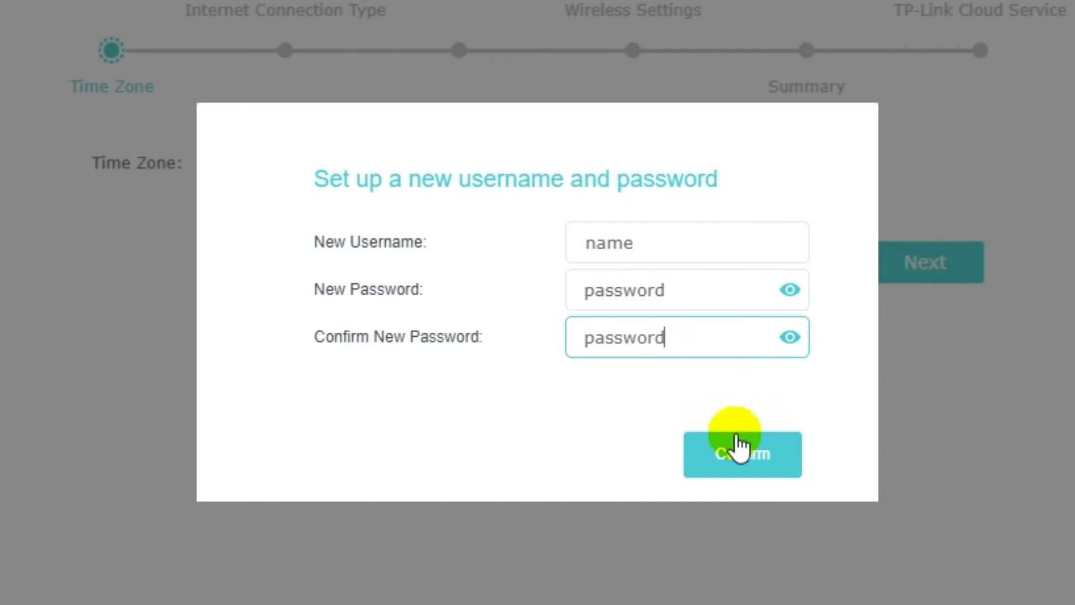
{"action": "left_click", "coordinate": [738, 448]}
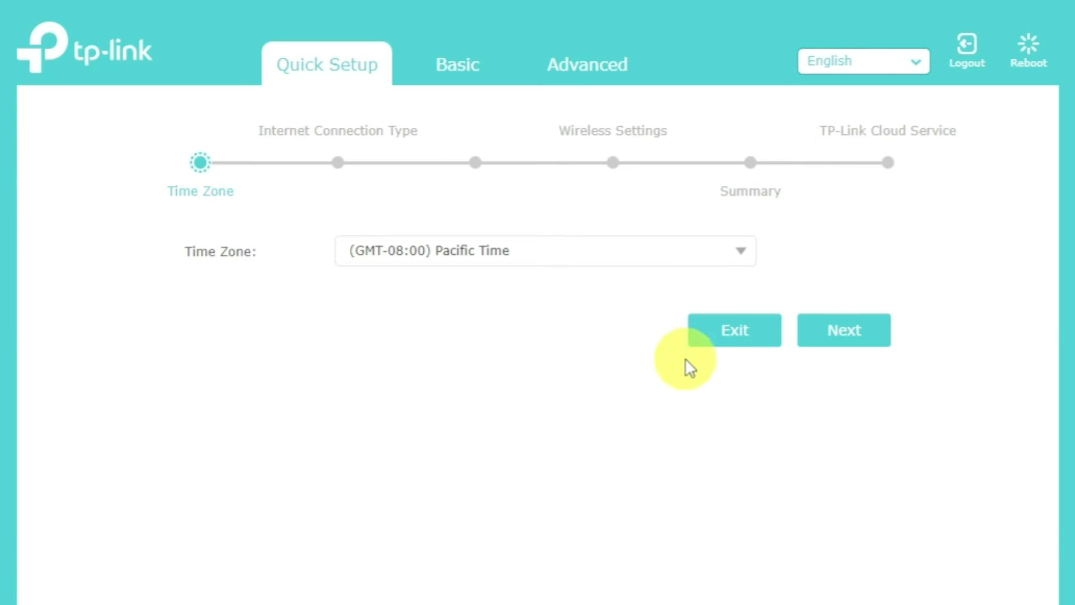
Keep (GMT-08:00) Pacific Time as the time zone and continue
{"action": "left_click", "coordinate": [740, 253]}
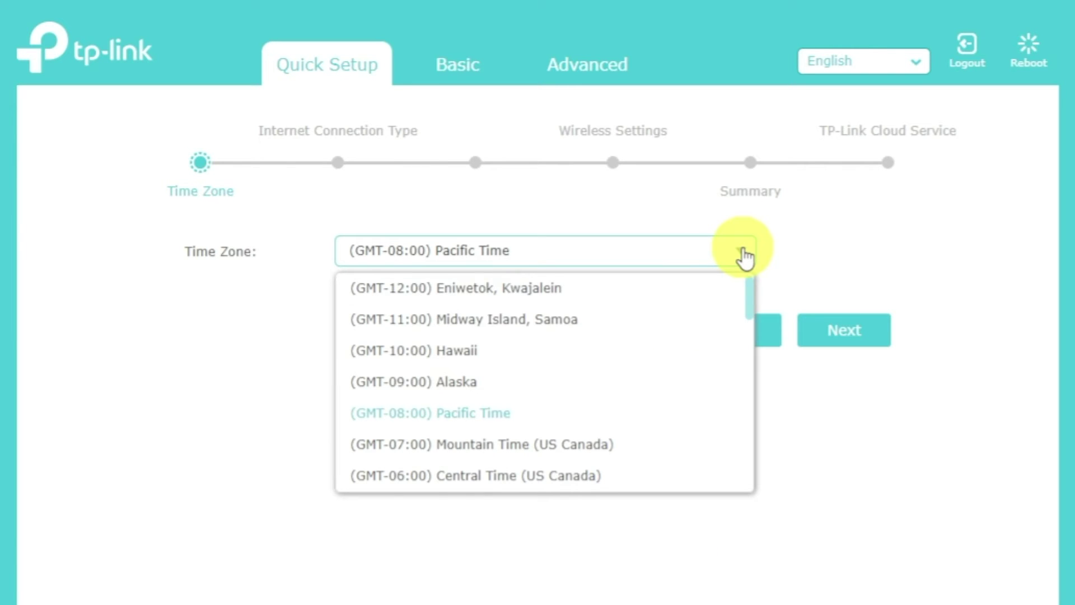
{"action": "left_click", "coordinate": [744, 258]}
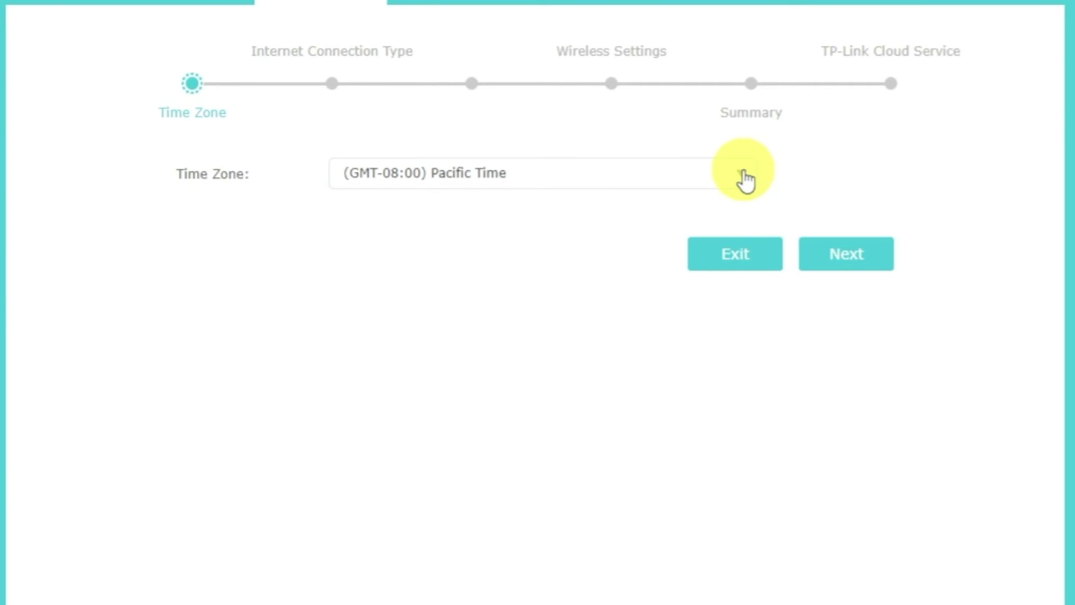
{"action": "left_click", "coordinate": [863, 255]}
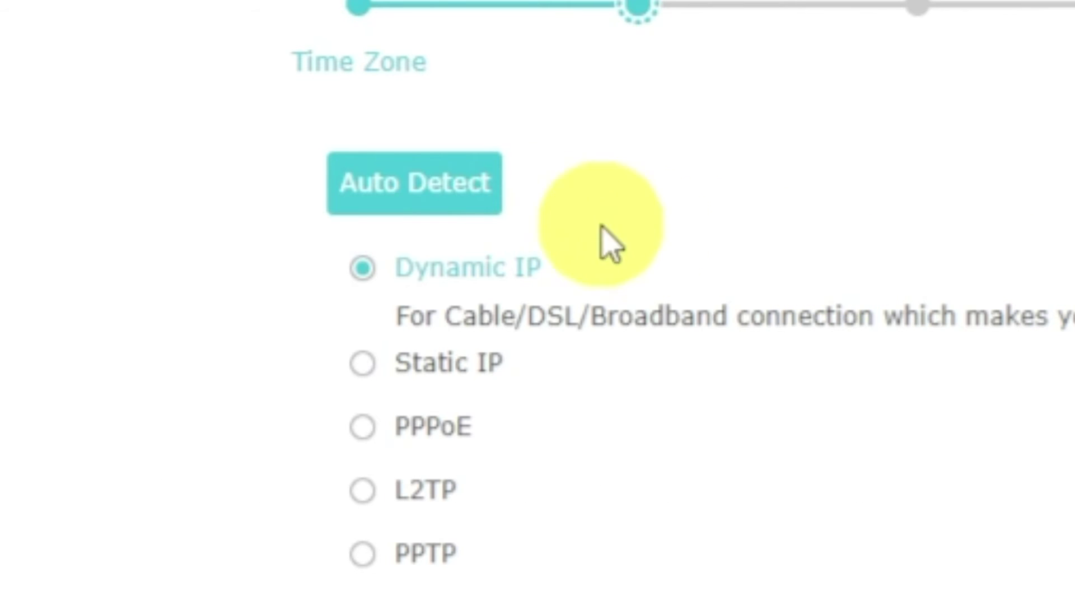
Run Auto Detect, choose Dynamic IP as the connection type, and continue
{"action": "left_click", "coordinate": [458, 204]}
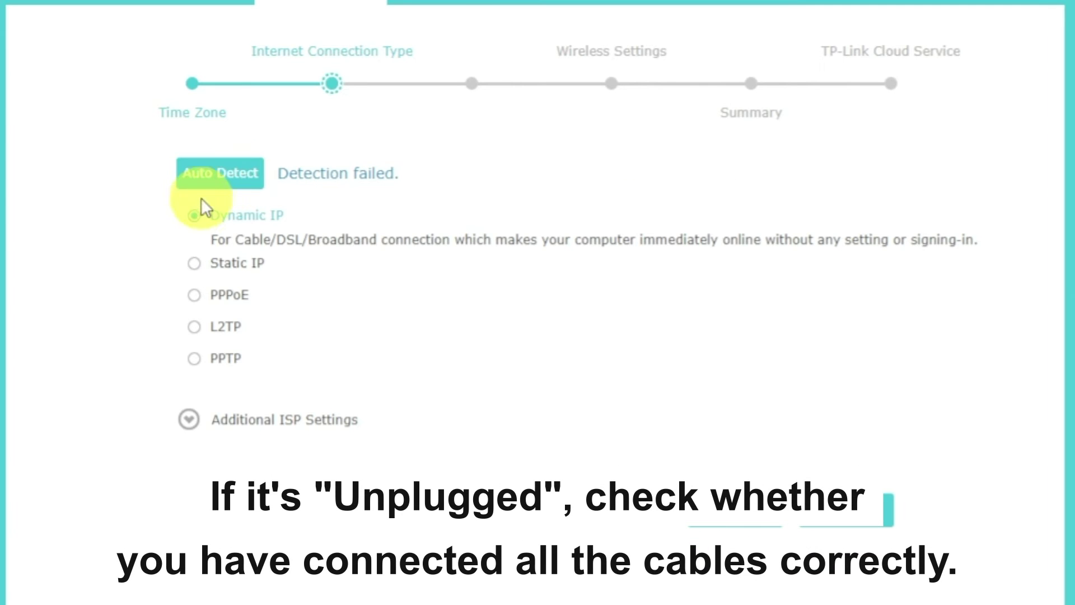
{"action": "left_click", "coordinate": [194, 216]}
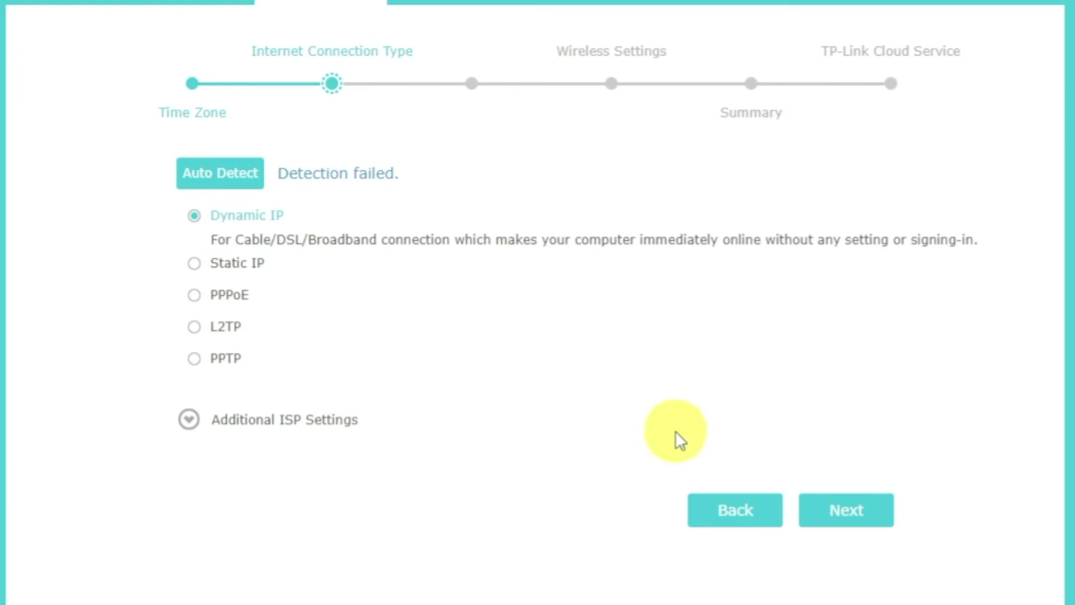
{"action": "left_click", "coordinate": [846, 509]}
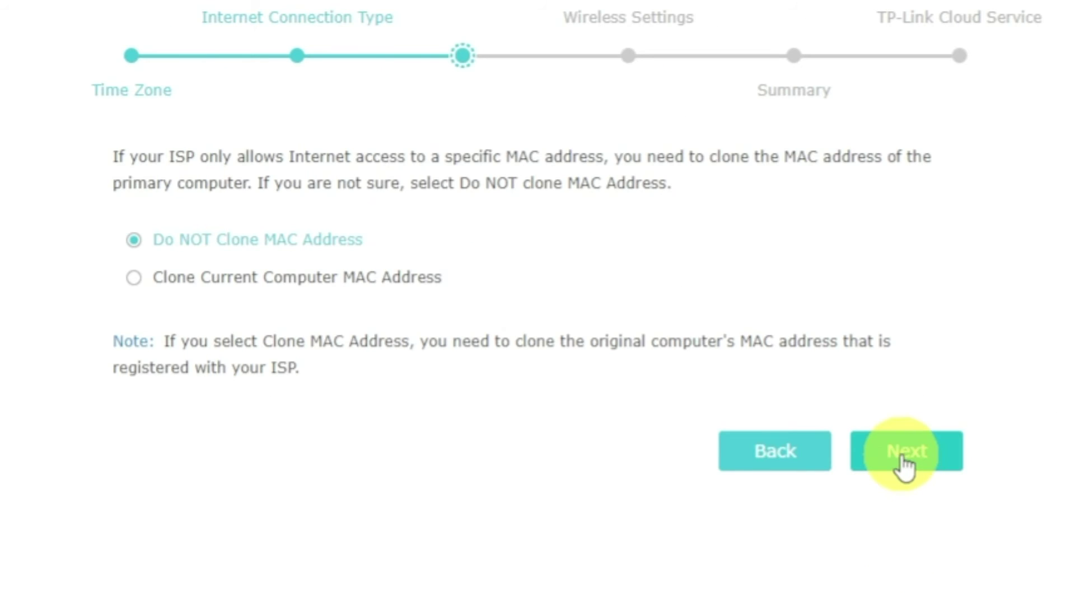
Leave MAC cloning off and enable the 5GHz wireless radio
{"action": "left_click", "coordinate": [902, 457]}
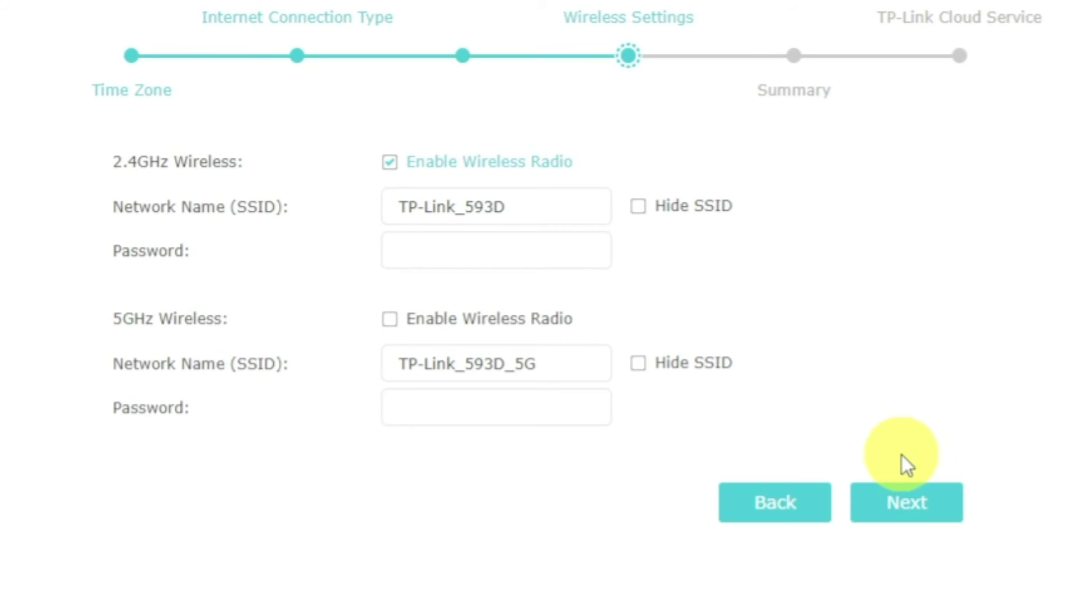
{"action": "left_click", "coordinate": [391, 323]}
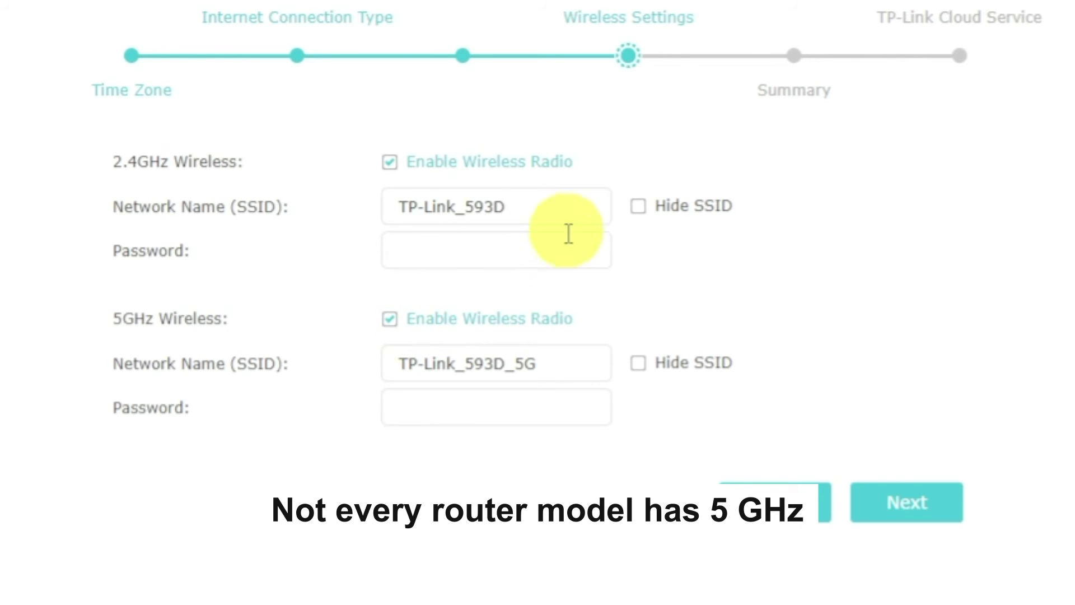
{"action": "left_click", "coordinate": [575, 204]}
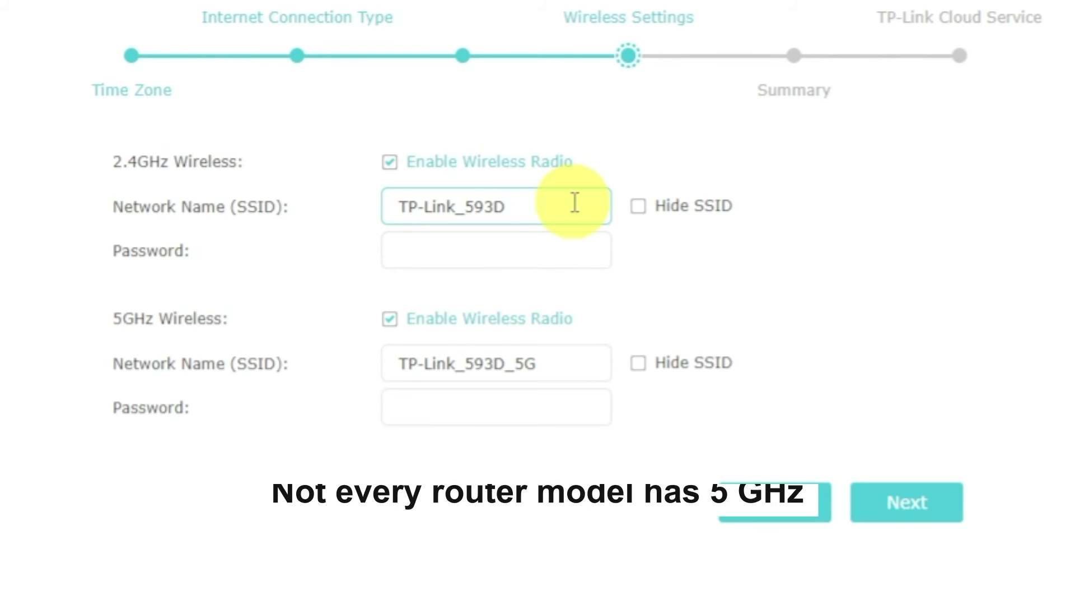
Enter a Wi-Fi password for both the 2.4GHz and 5GHz networks and advance to the summary
{"action": "left_click", "coordinate": [574, 250]}
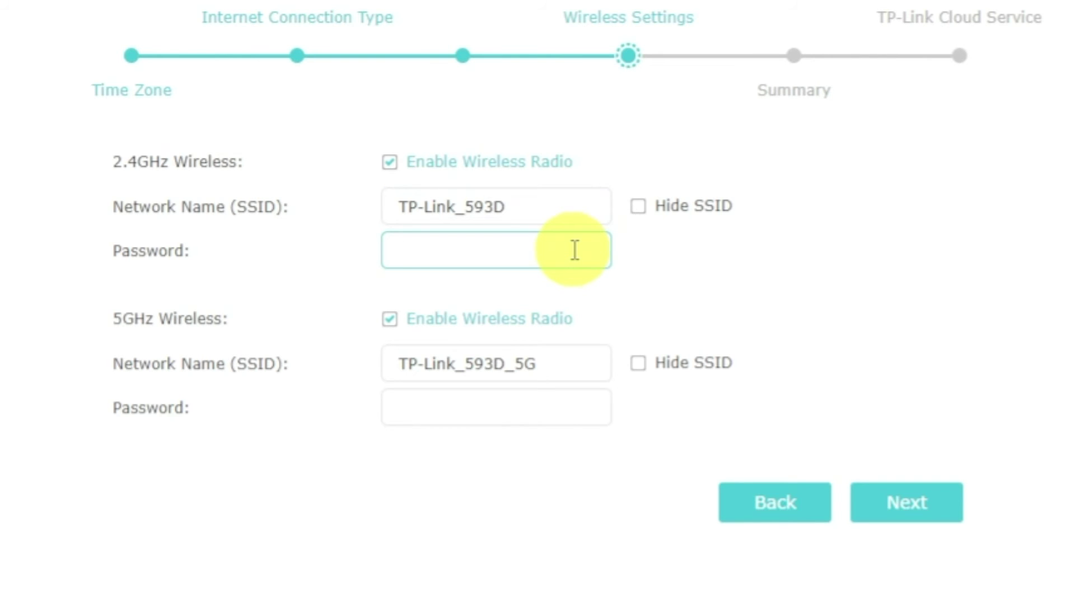
{"action": "type", "text": "12345678"}
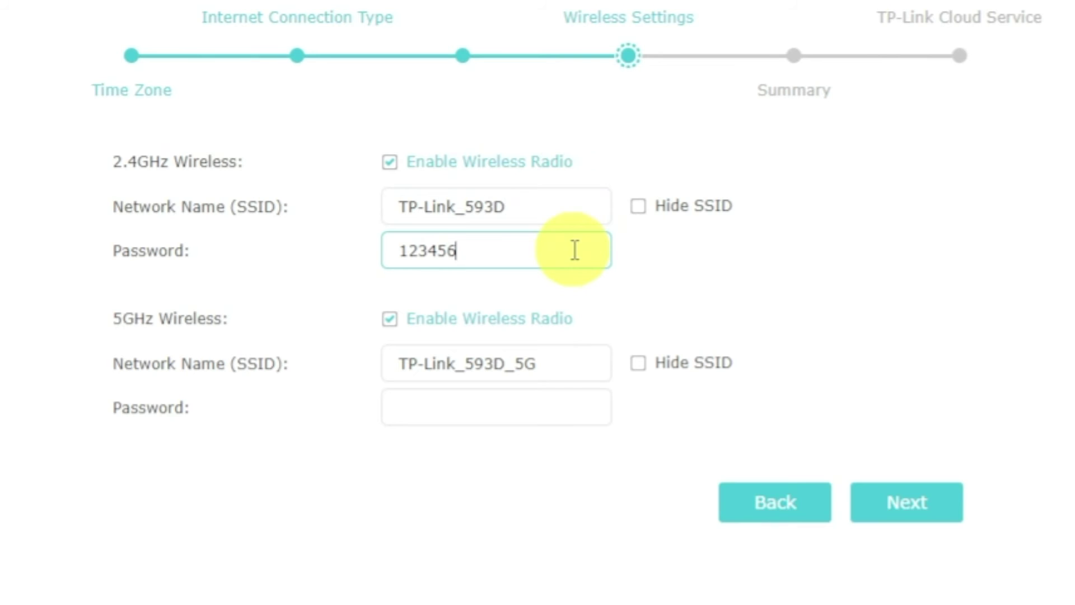
{"action": "left_click", "coordinate": [566, 408]}
{"action": "type", "text": "123"}
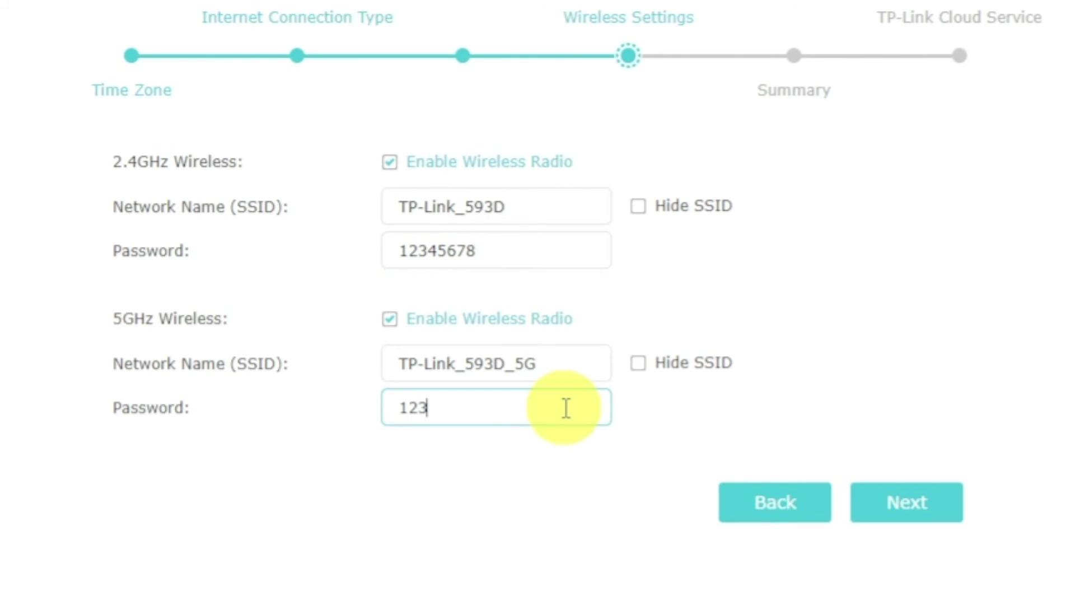
{"action": "type", "text": "45678"}
{"action": "left_click", "coordinate": [876, 499]}
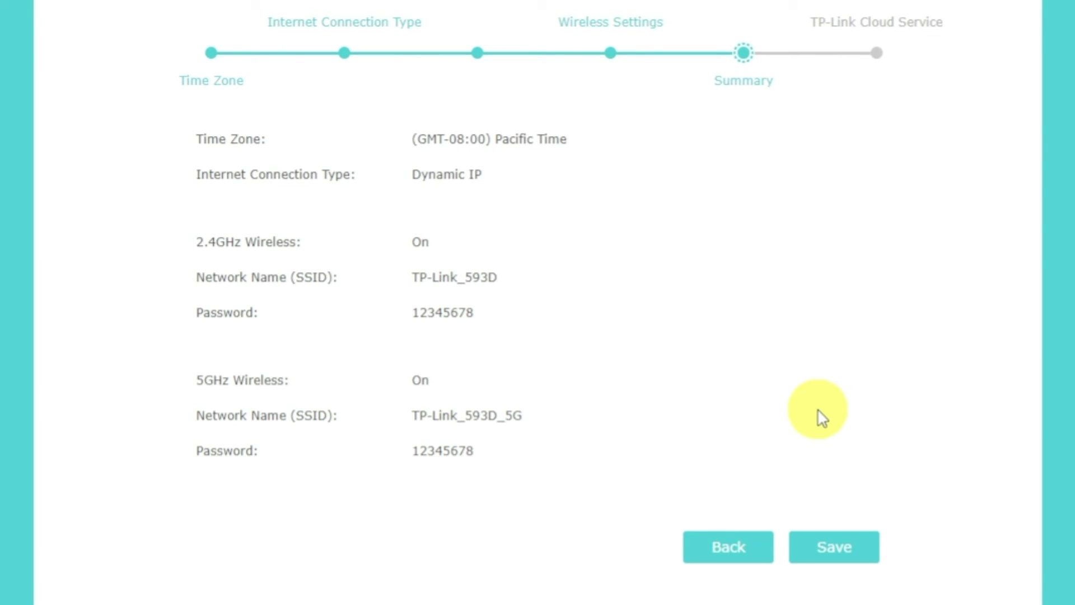
Save the Quick Setup settings, choose Log In Later for TP-Link cloud, and finish the wizard
{"action": "left_click", "coordinate": [852, 562]}
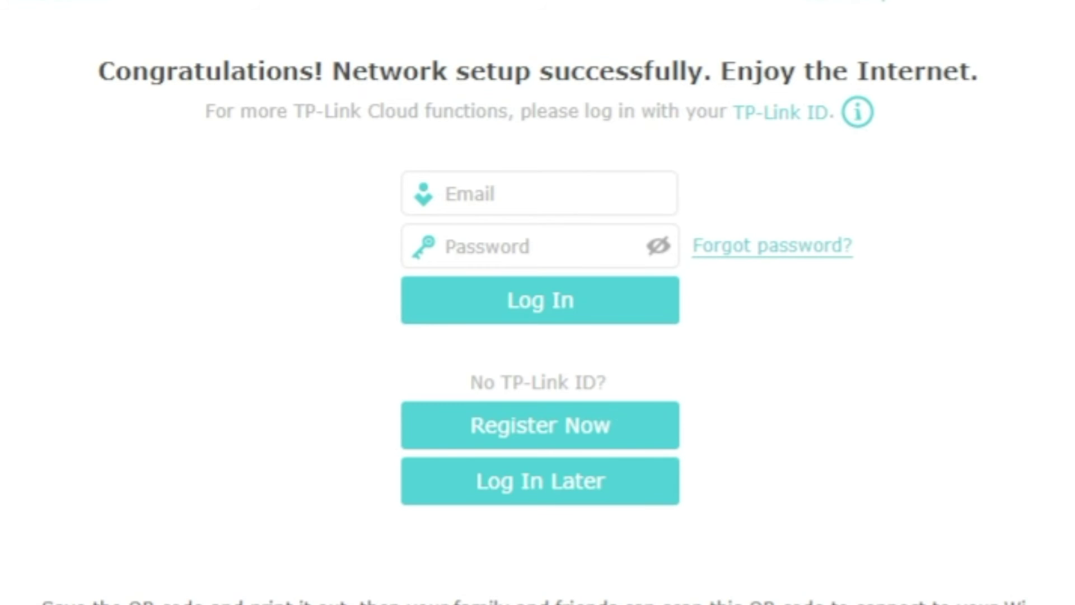
{"action": "left_click", "coordinate": [651, 487]}
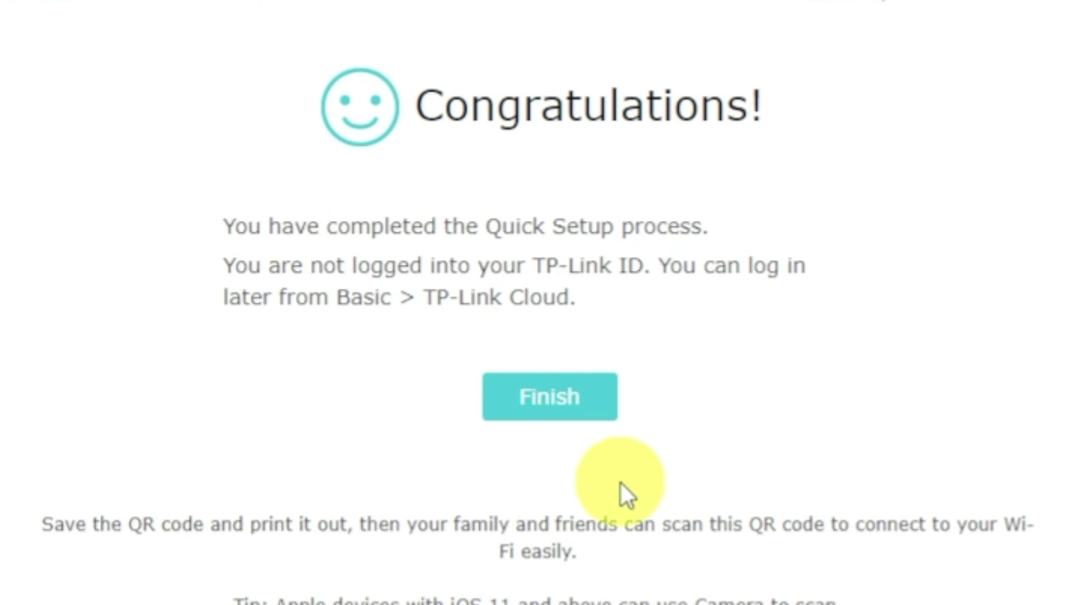
{"action": "left_click", "coordinate": [544, 403]}
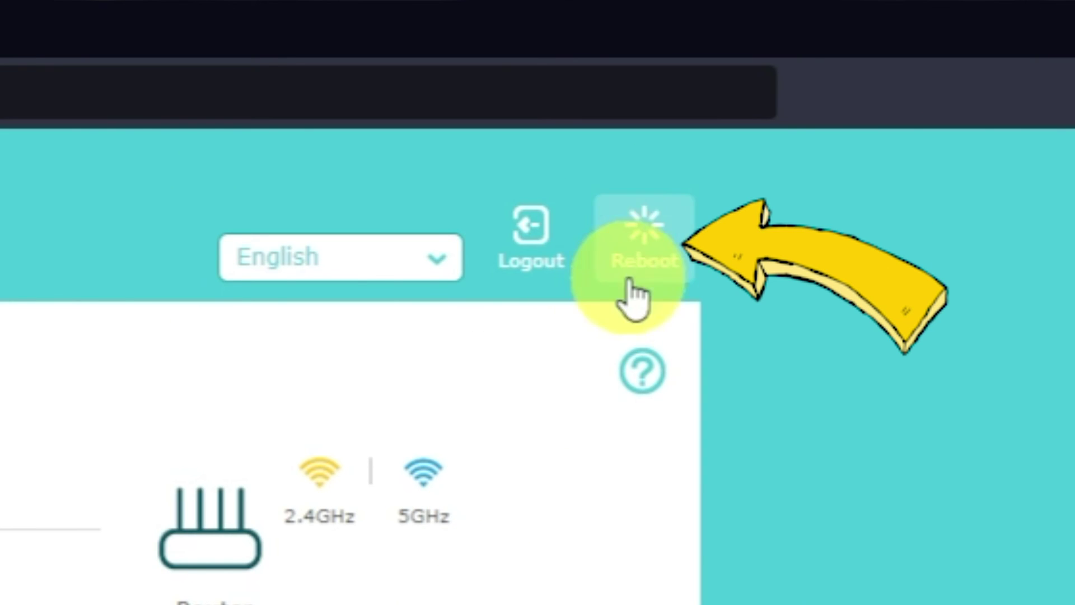
Reboot the router, confirming with Yes
{"action": "left_click", "coordinate": [642, 260]}
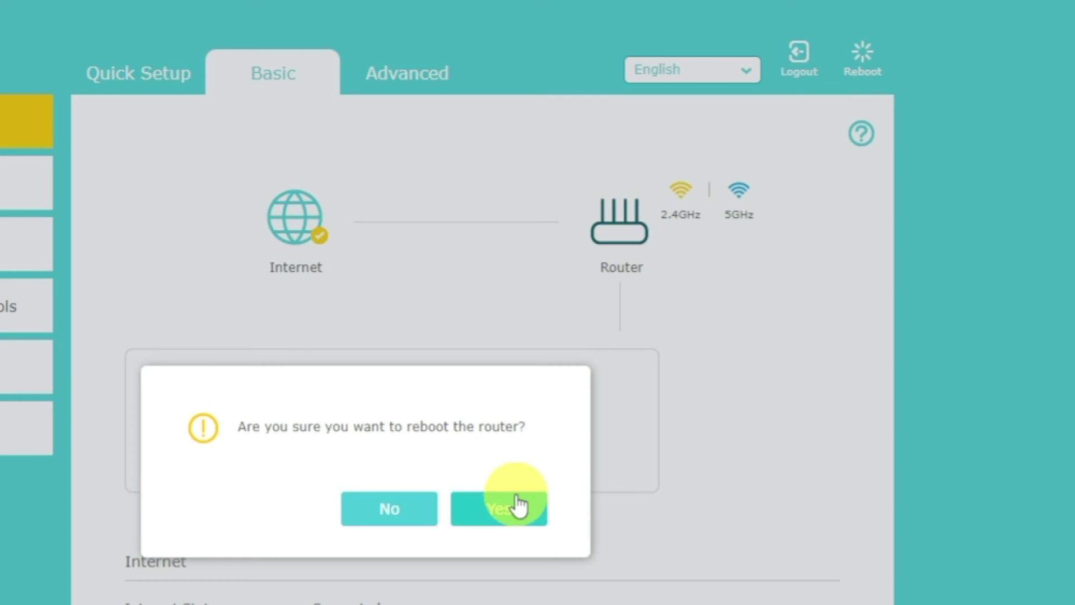
{"action": "left_click", "coordinate": [518, 510]}
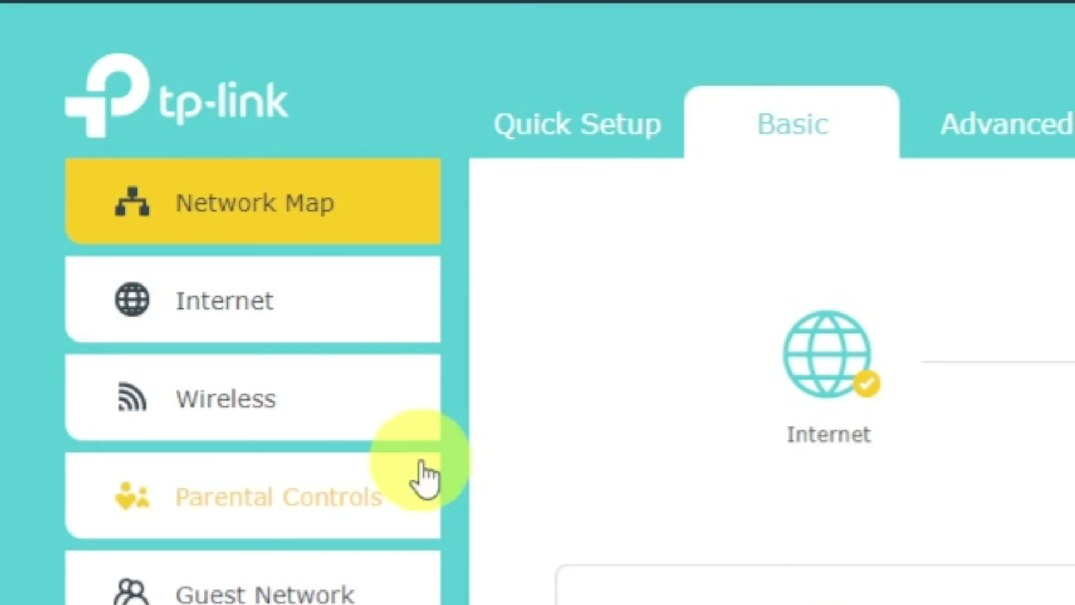
Under Basic > Internet, save Clone Current Computer MAC Address, then reboot the router
{"action": "left_click", "coordinate": [285, 302]}
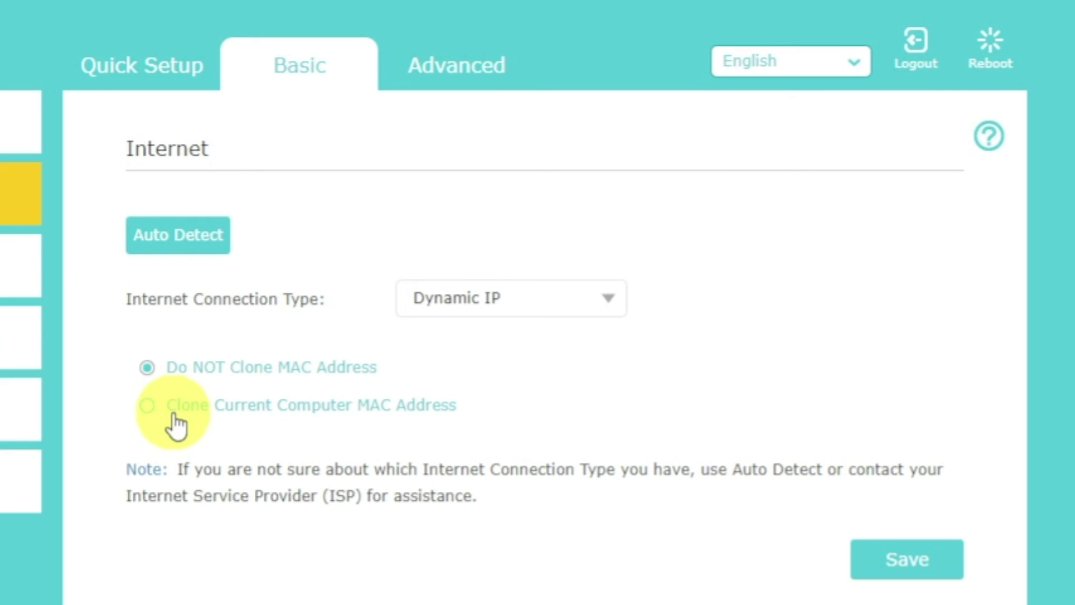
{"action": "left_click", "coordinate": [174, 416]}
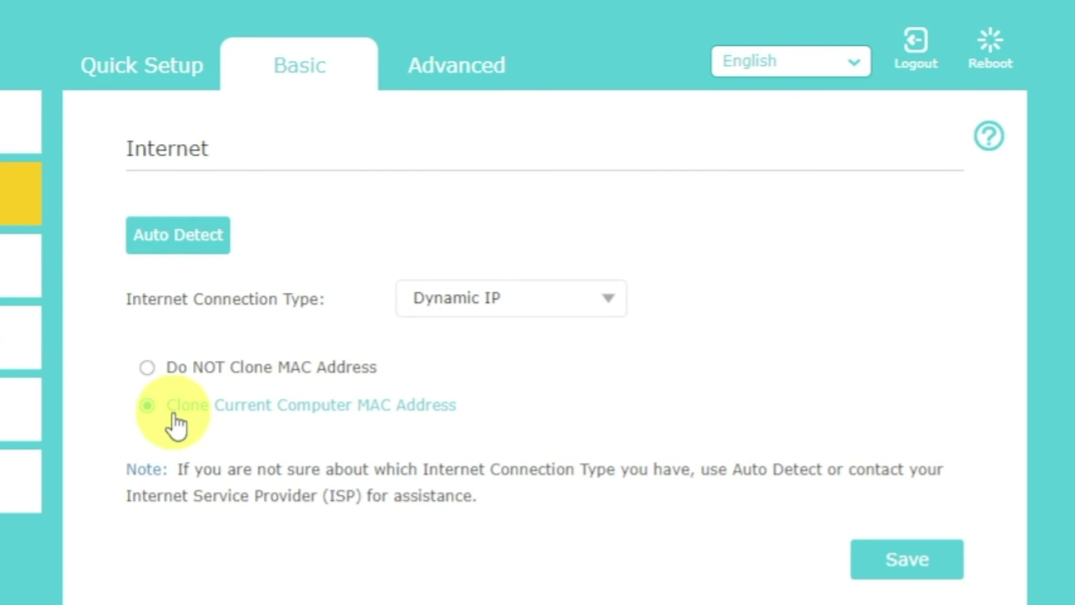
{"action": "left_click", "coordinate": [895, 567]}
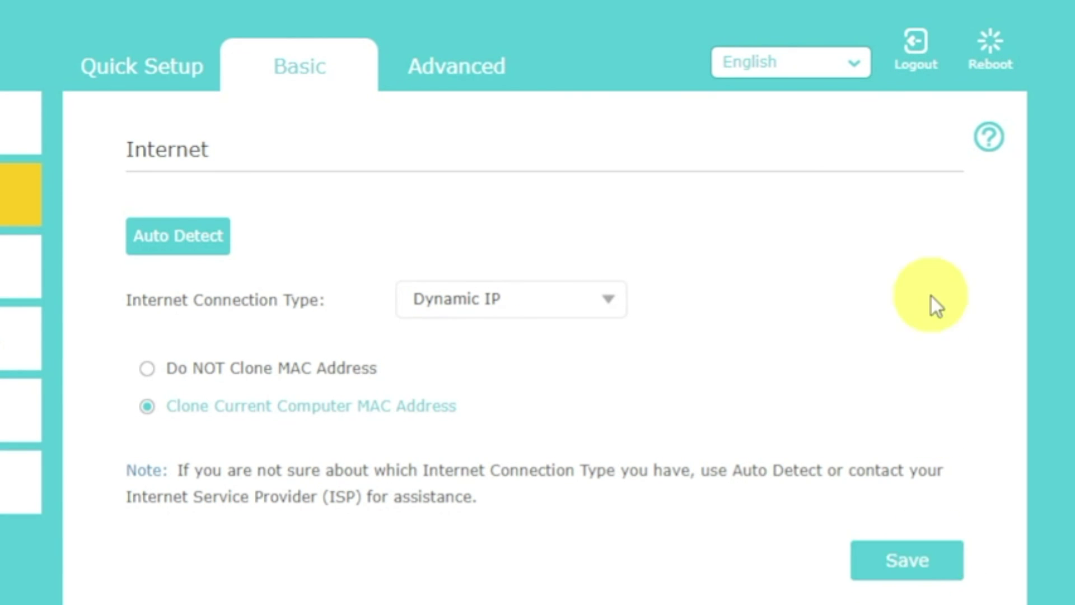
{"action": "left_click", "coordinate": [989, 47]}
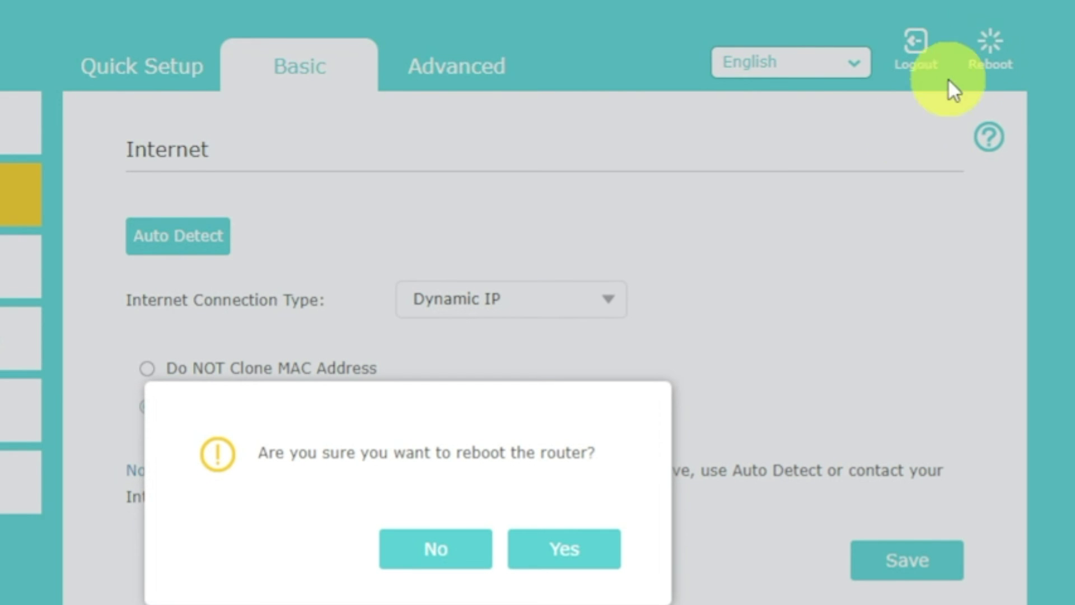
{"action": "left_click", "coordinate": [593, 548]}
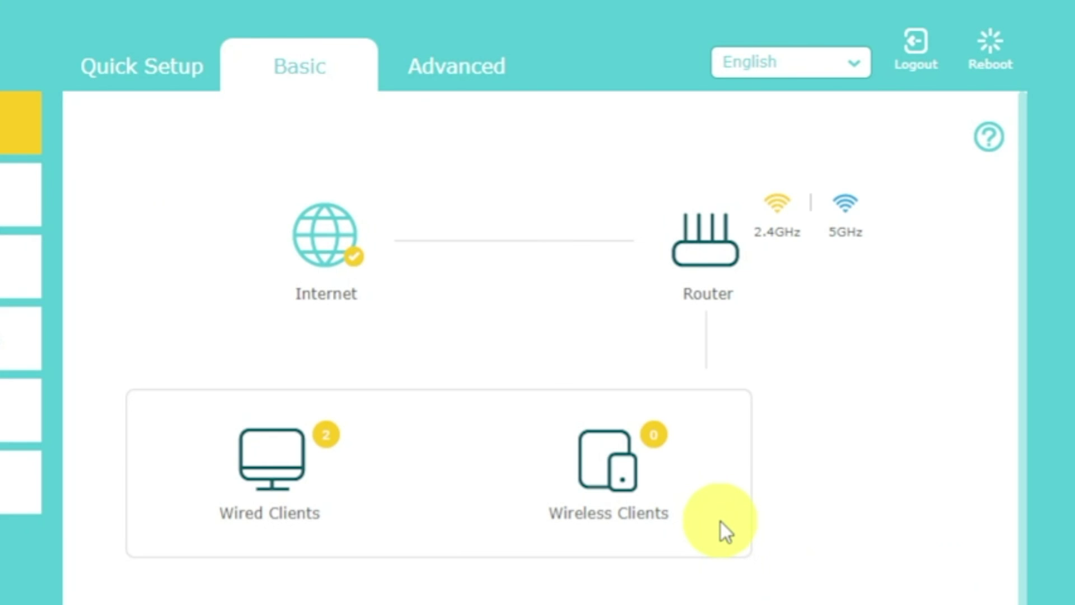